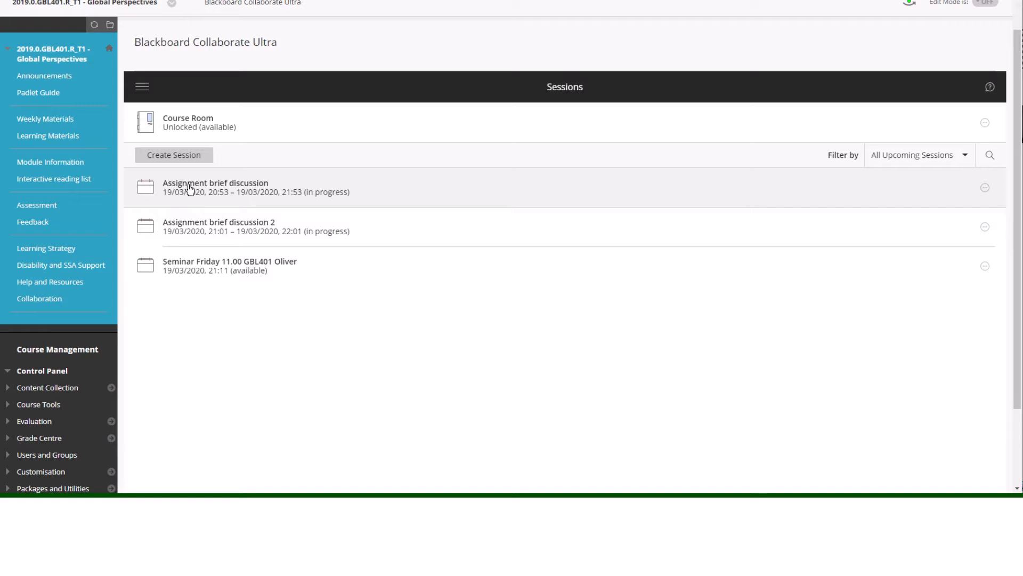
- Join the "Assignment brief discussion" session, then open and close the Collaborate panel
{"action": "left_click", "coordinate": [189, 187]}
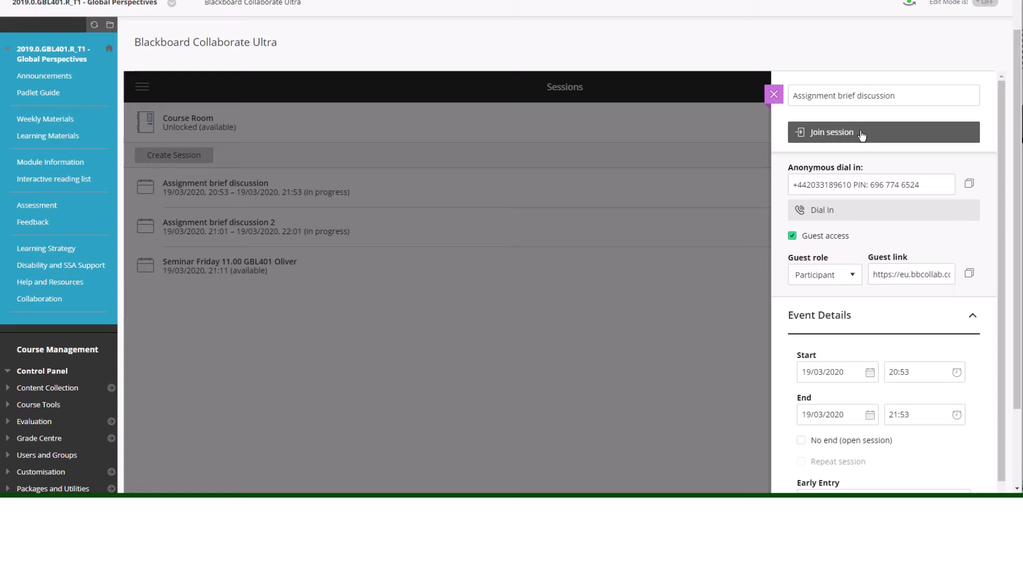
{"action": "left_click", "coordinate": [862, 134]}
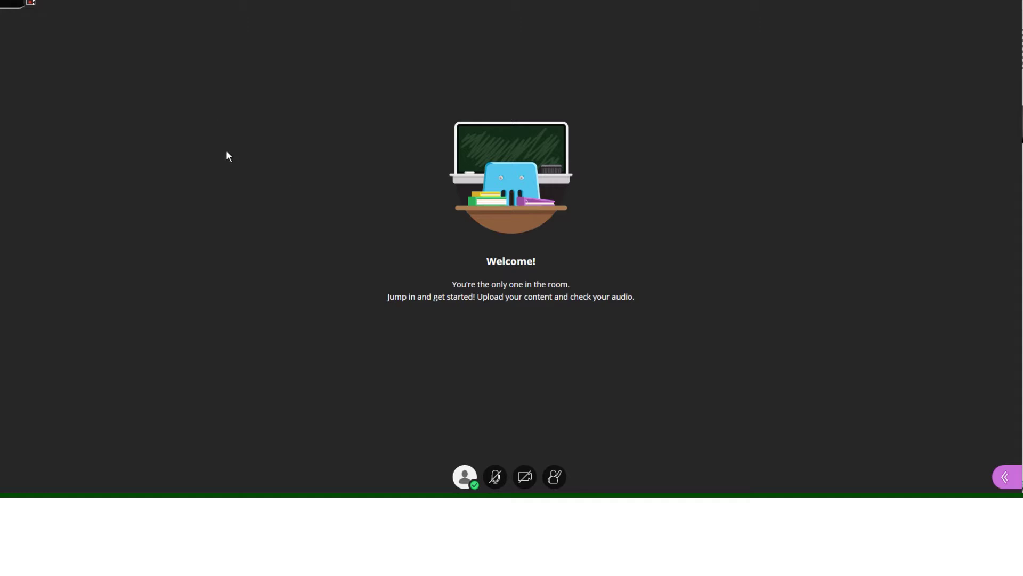
{"action": "left_click", "coordinate": [1007, 478]}
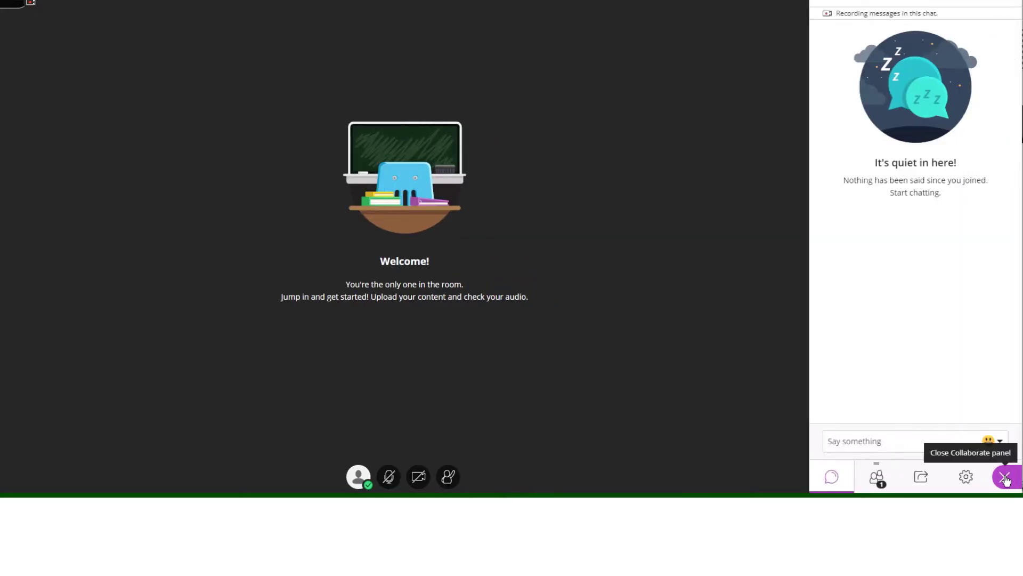
{"action": "left_click", "coordinate": [1005, 478]}
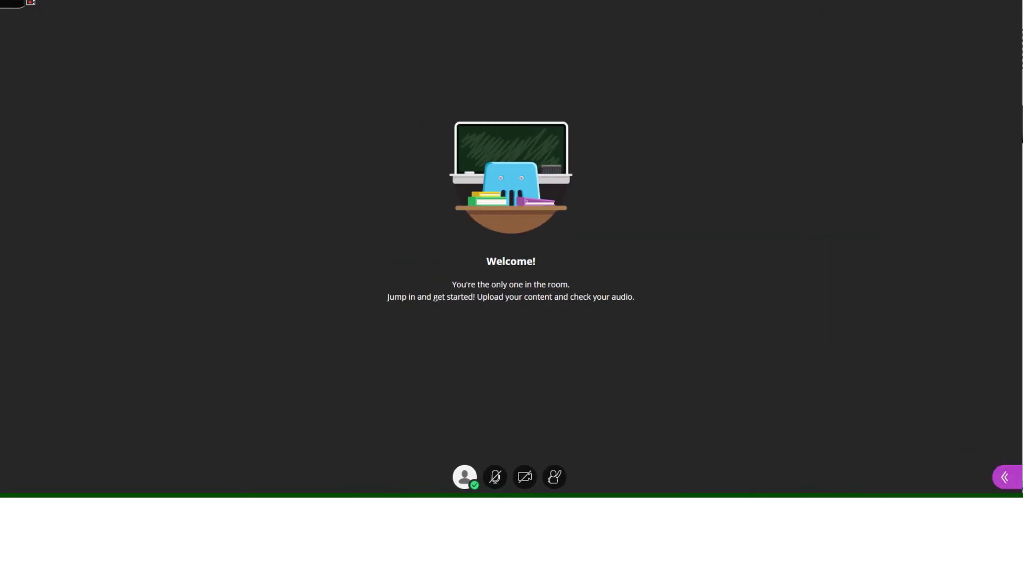
- Stop the session recording and start a new one, then check the session menu and close it
{"action": "left_click", "coordinate": [17, 3]}
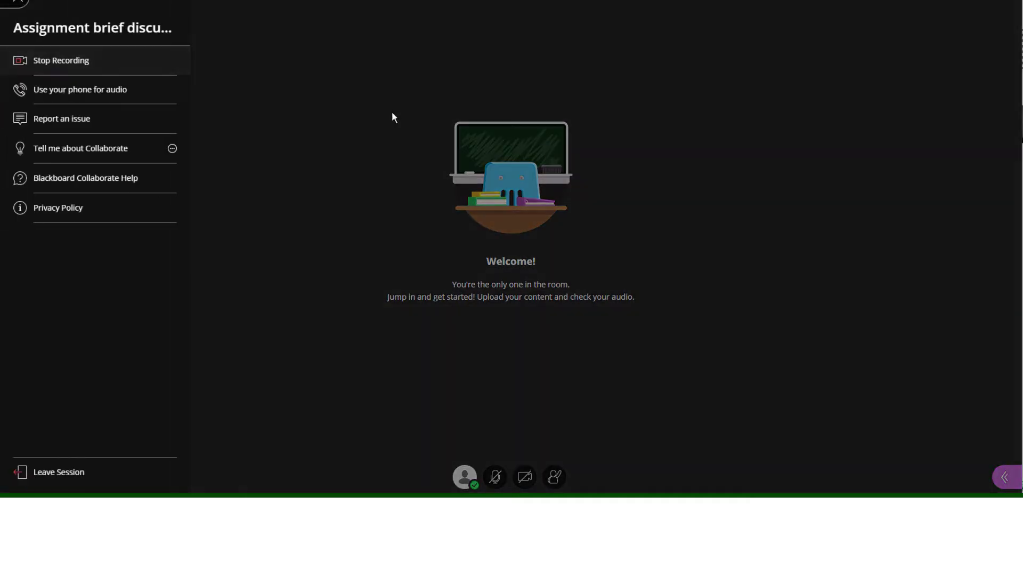
{"action": "left_click", "coordinate": [73, 62]}
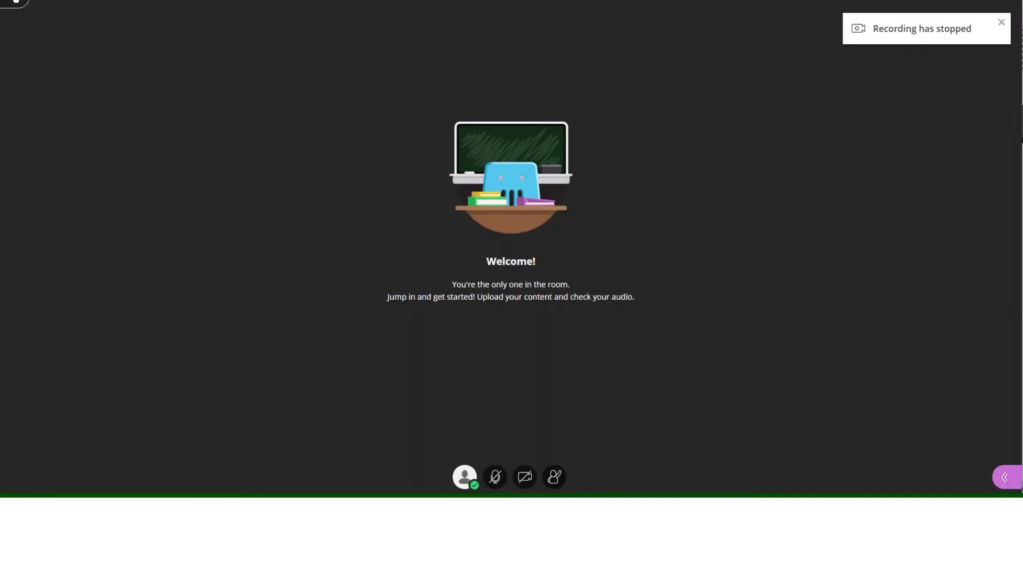
{"action": "left_click", "coordinate": [15, 2]}
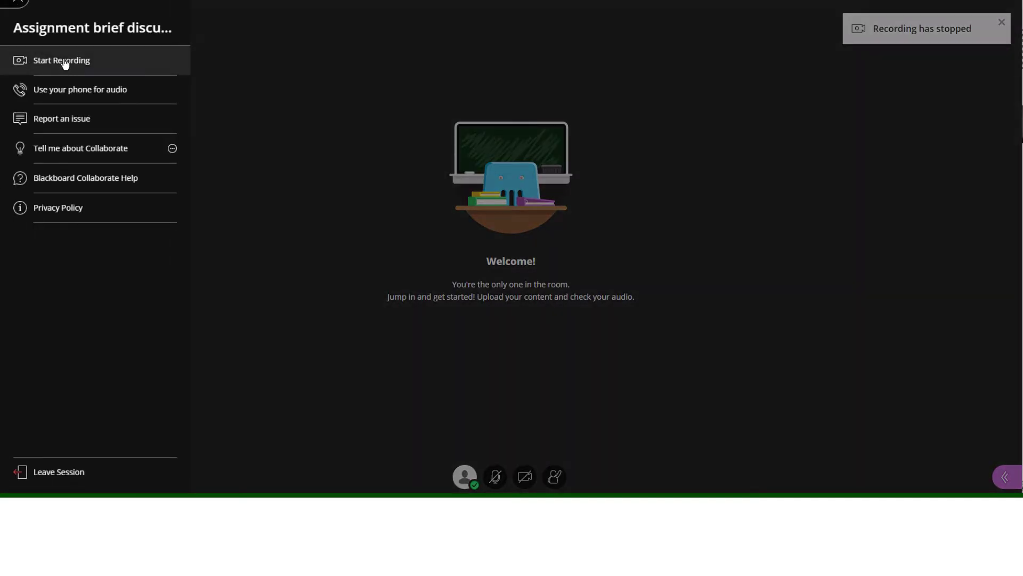
{"action": "left_click", "coordinate": [42, 61]}
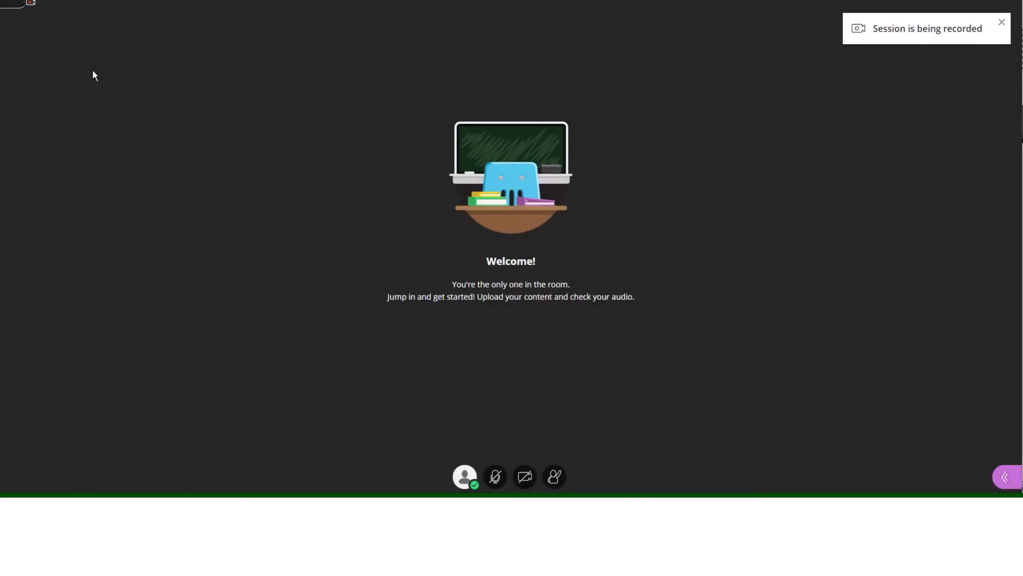
{"action": "left_click", "coordinate": [16, 3]}
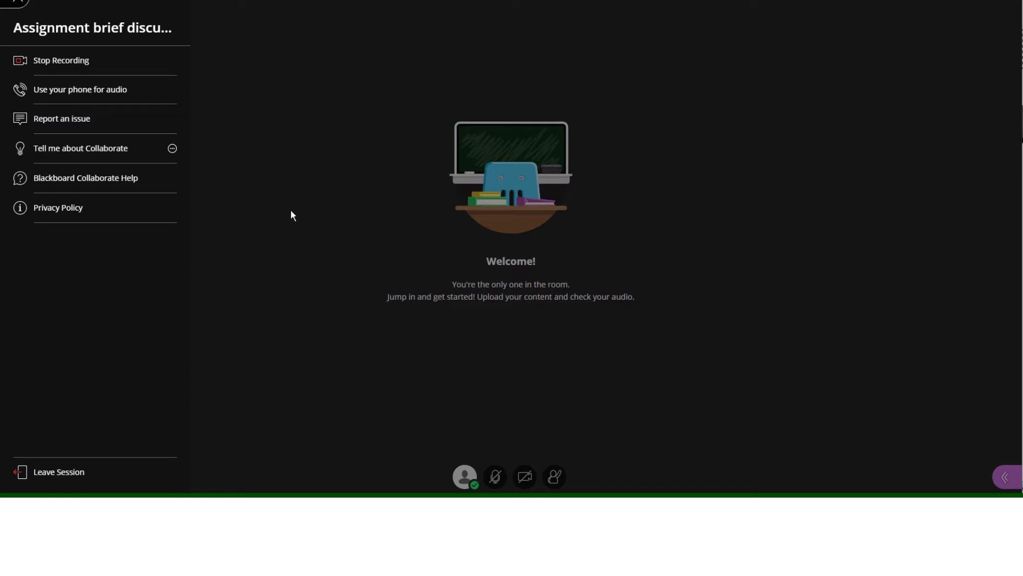
{"action": "left_click", "coordinate": [17, 2]}
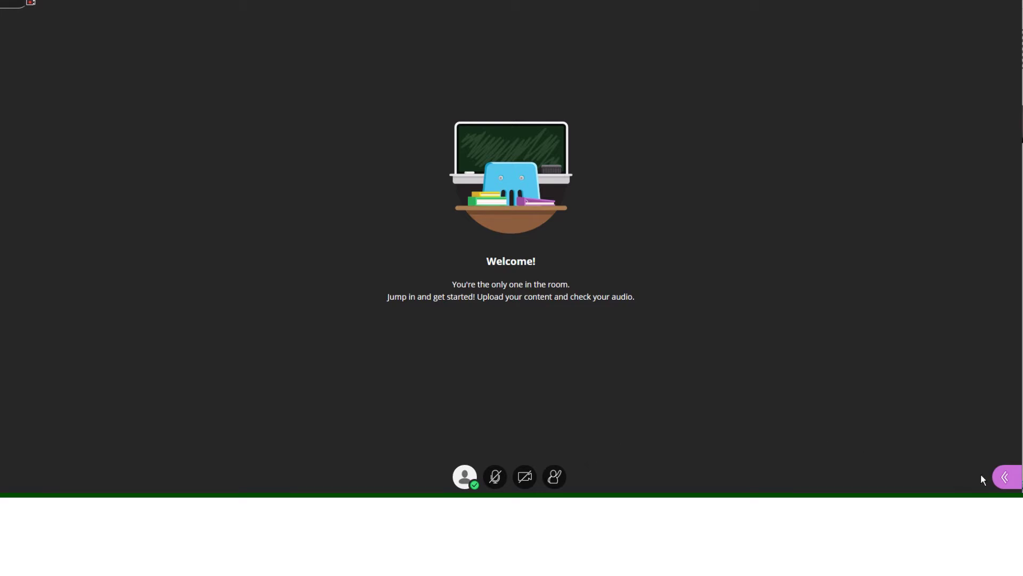
- Enter the message "Hello!" in the session chat
{"action": "left_click", "coordinate": [1006, 477]}
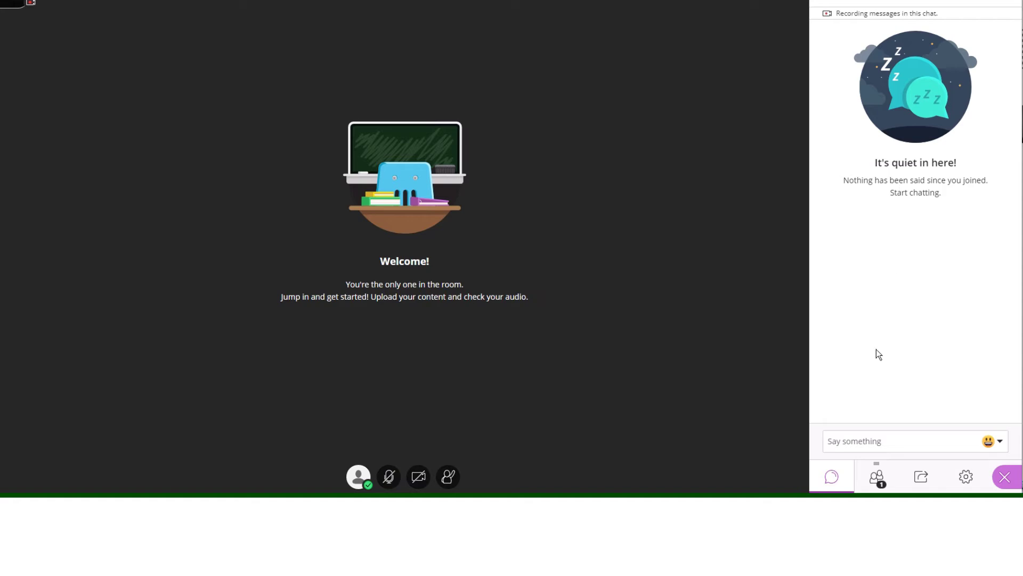
{"action": "left_click", "coordinate": [863, 441]}
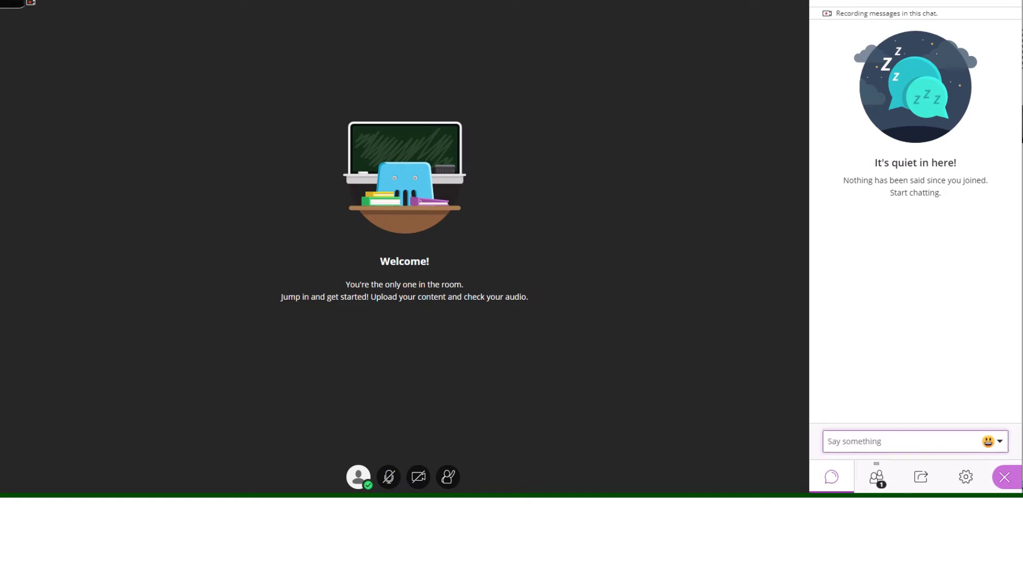
{"action": "type", "text": "Hello!"}
- Examine the attendee list and the controls available for the moderator entry
{"action": "left_click", "coordinate": [877, 483]}
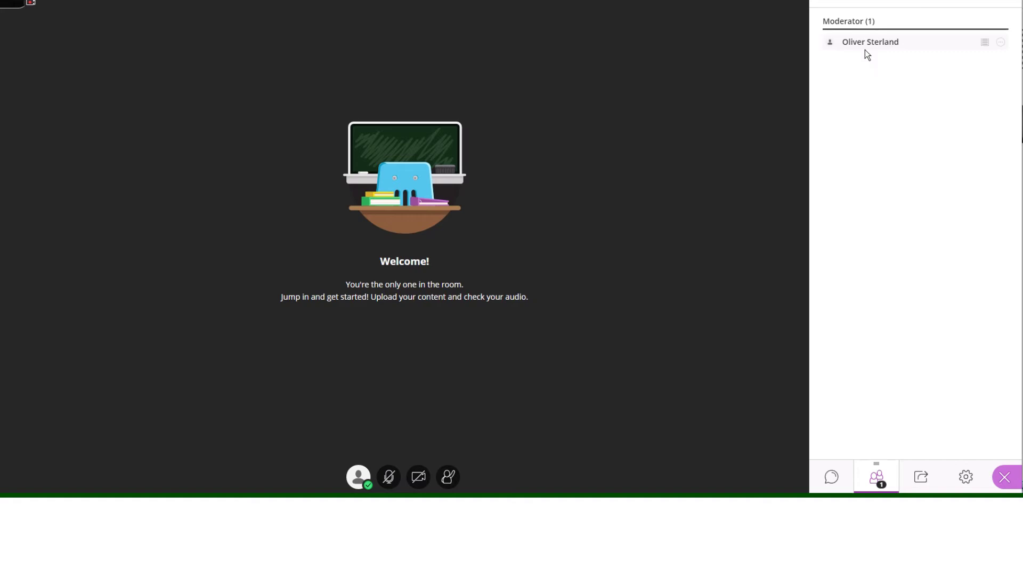
{"action": "mouse_move", "coordinate": [987, 44]}
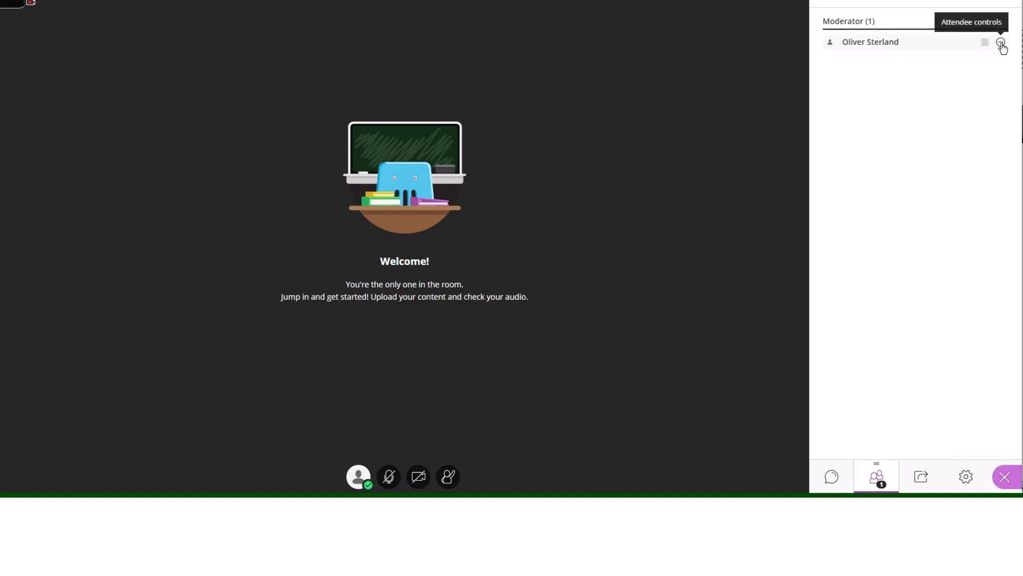
{"action": "left_click", "coordinate": [1002, 45]}
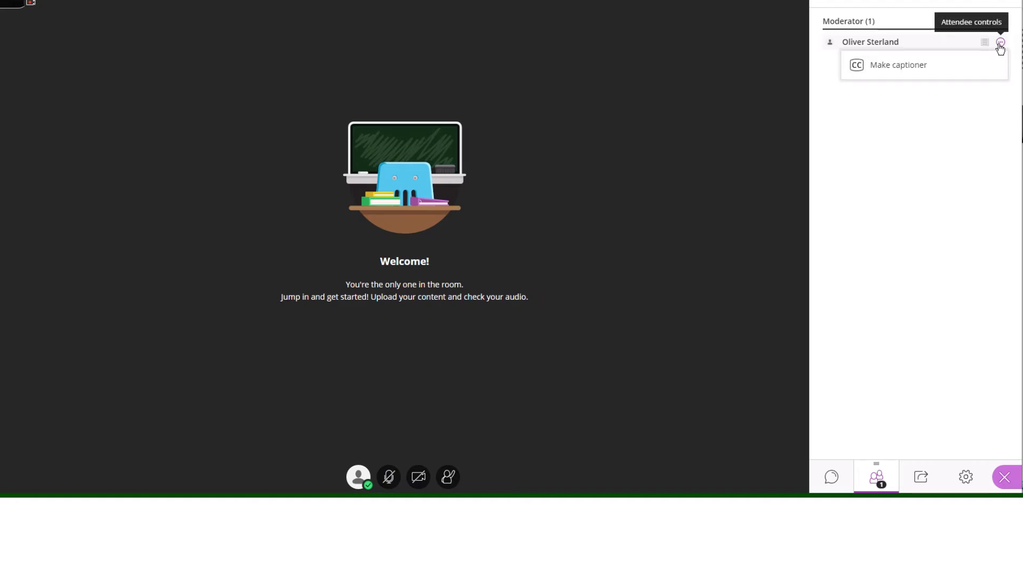
{"action": "left_click", "coordinate": [864, 150]}
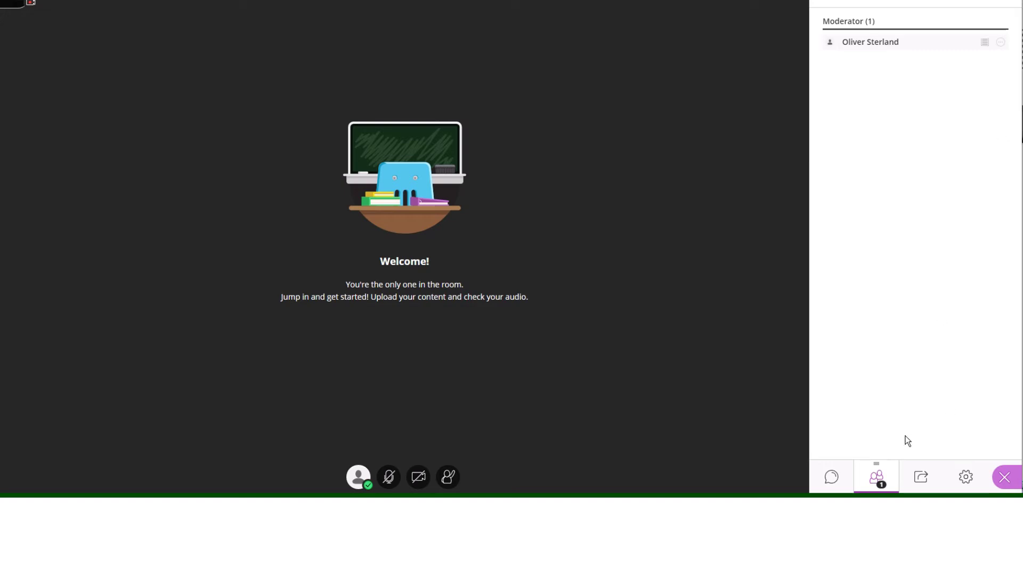
- Share a blank whiteboard as the session's primary content
{"action": "left_click", "coordinate": [924, 484]}
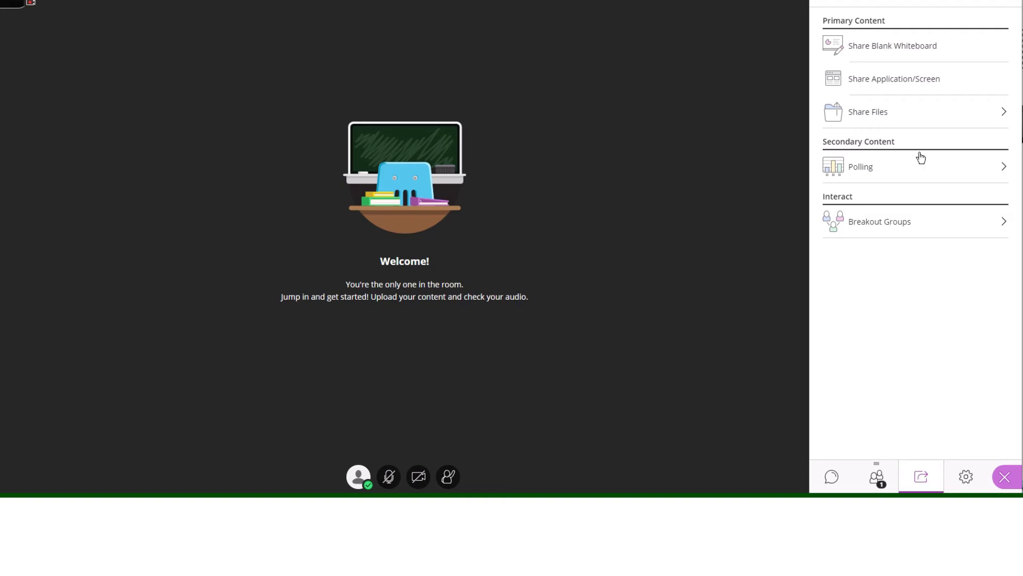
{"action": "left_click", "coordinate": [873, 52]}
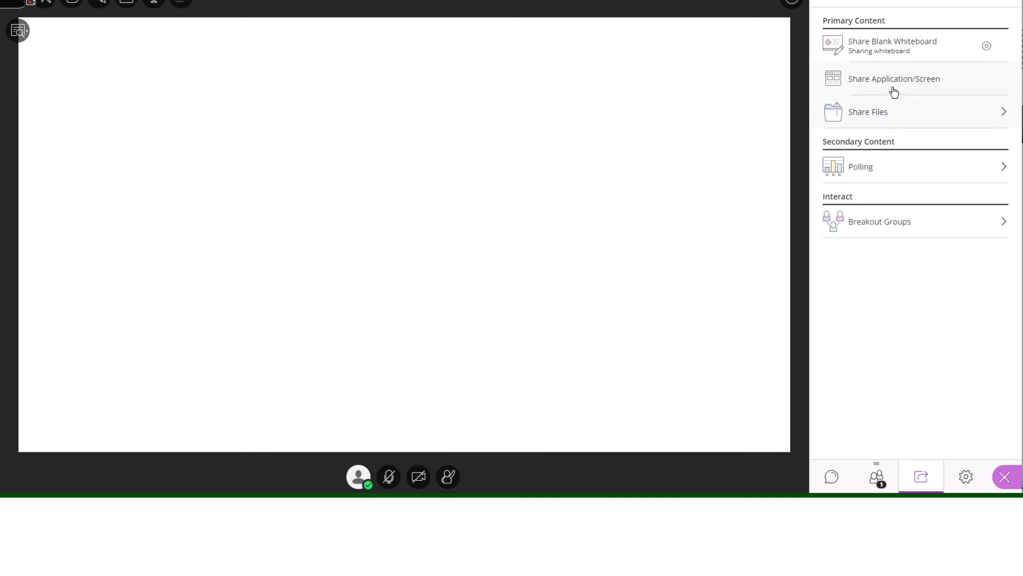
- Review the entire screen and Chrome tab options for application sharing, and cancel without sharing anything
{"action": "left_click", "coordinate": [896, 84]}
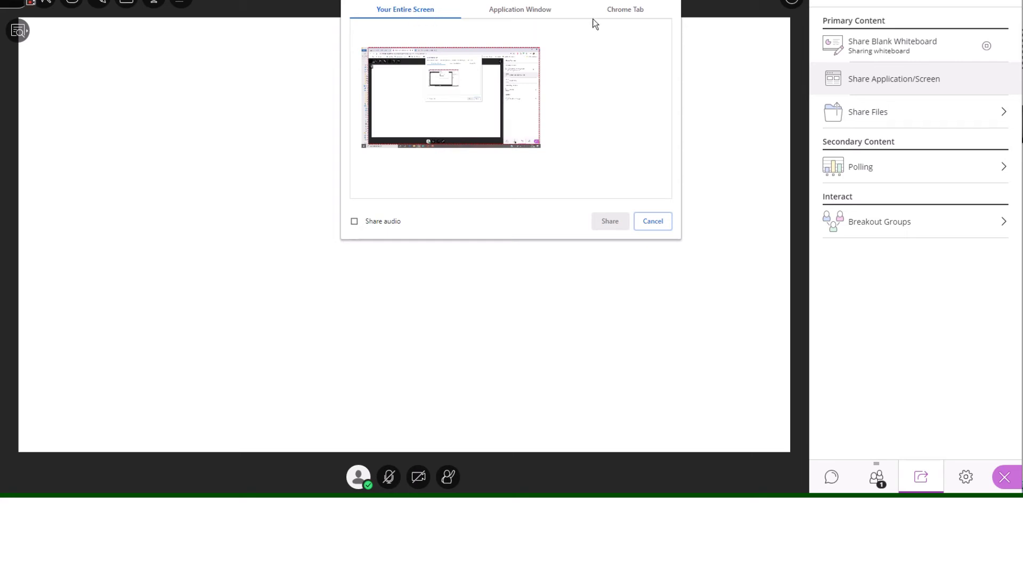
{"action": "left_click", "coordinate": [627, 15]}
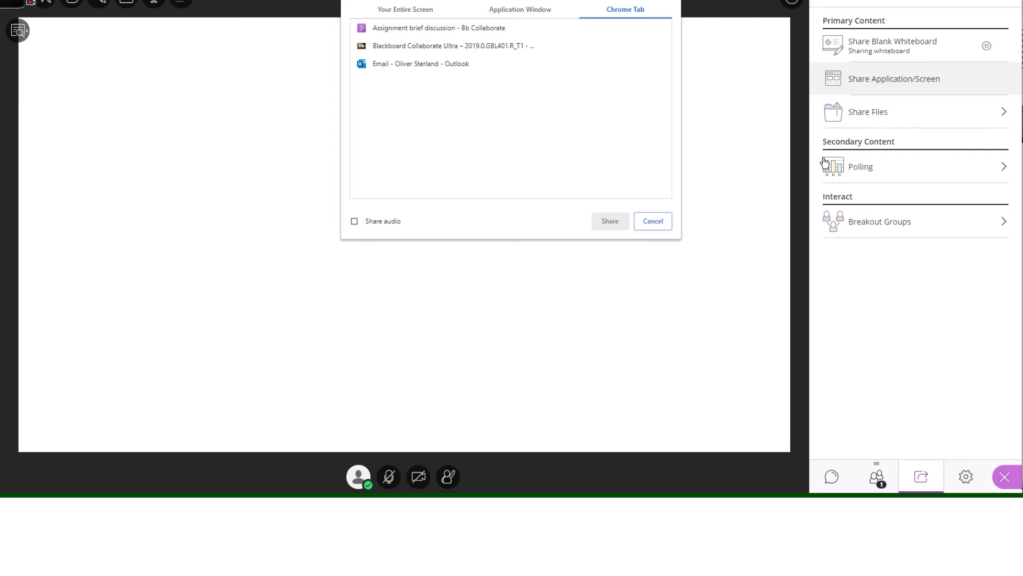
{"action": "left_click", "coordinate": [661, 223]}
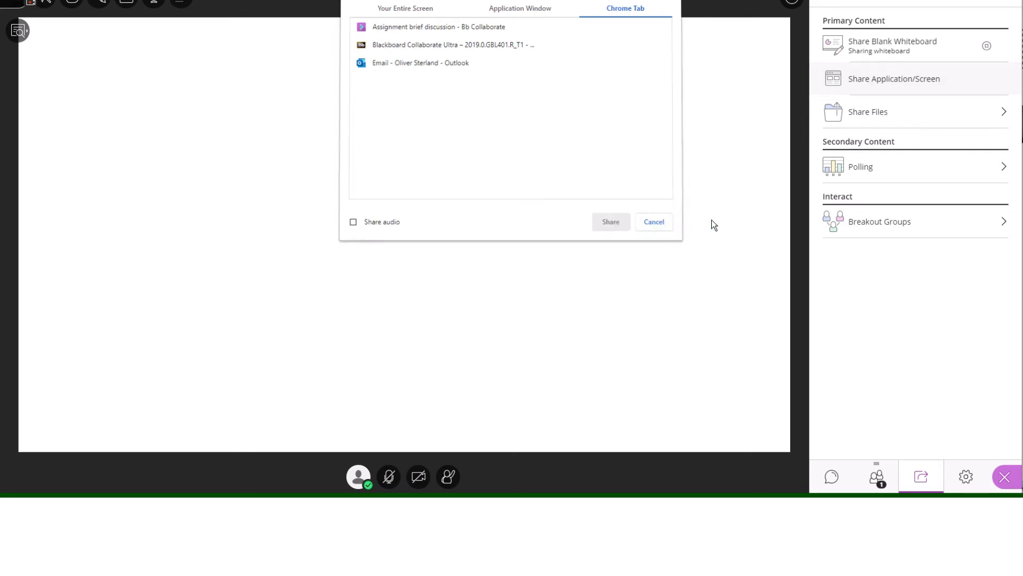
- Look through the file sharing area and the available poll types, returning to the sharing options
{"action": "left_click", "coordinate": [875, 113]}
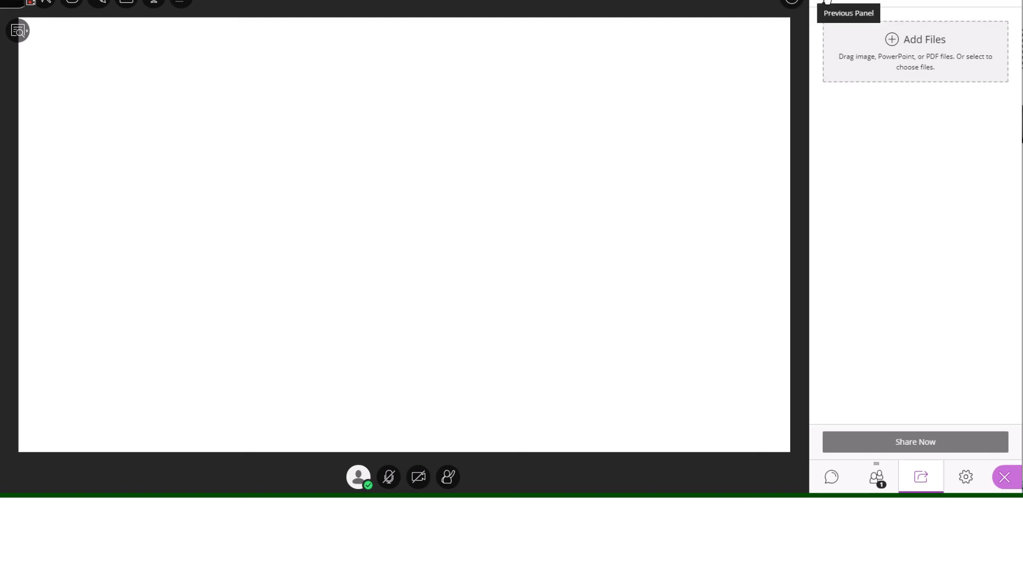
{"action": "left_click", "coordinate": [827, 1]}
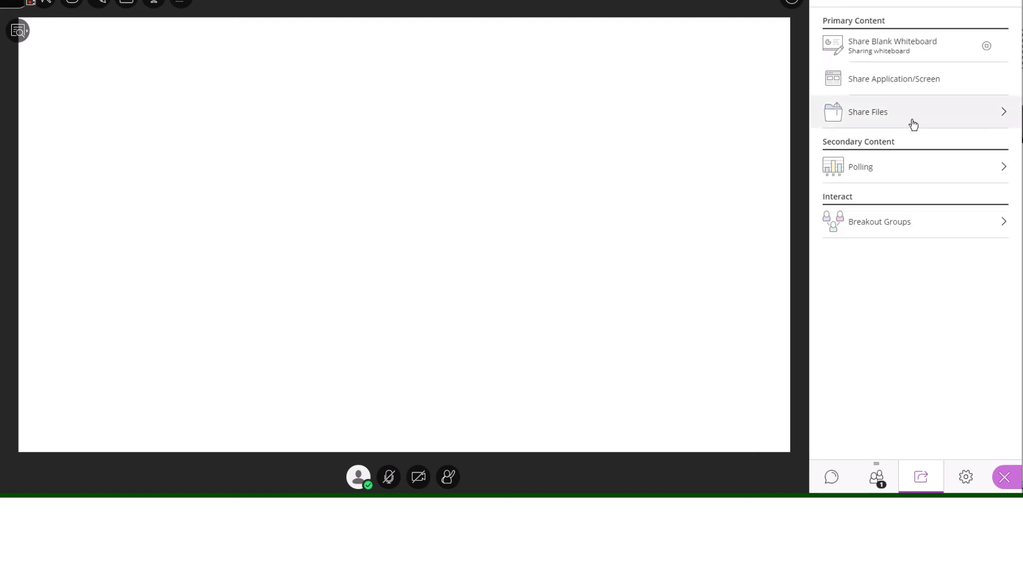
{"action": "left_click", "coordinate": [1002, 168]}
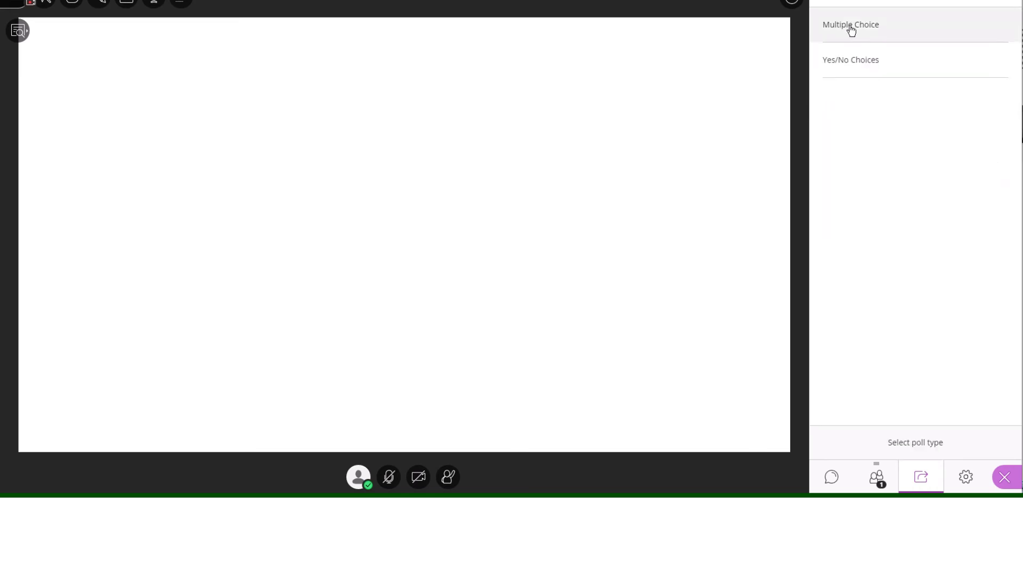
{"action": "left_click", "coordinate": [826, 2]}
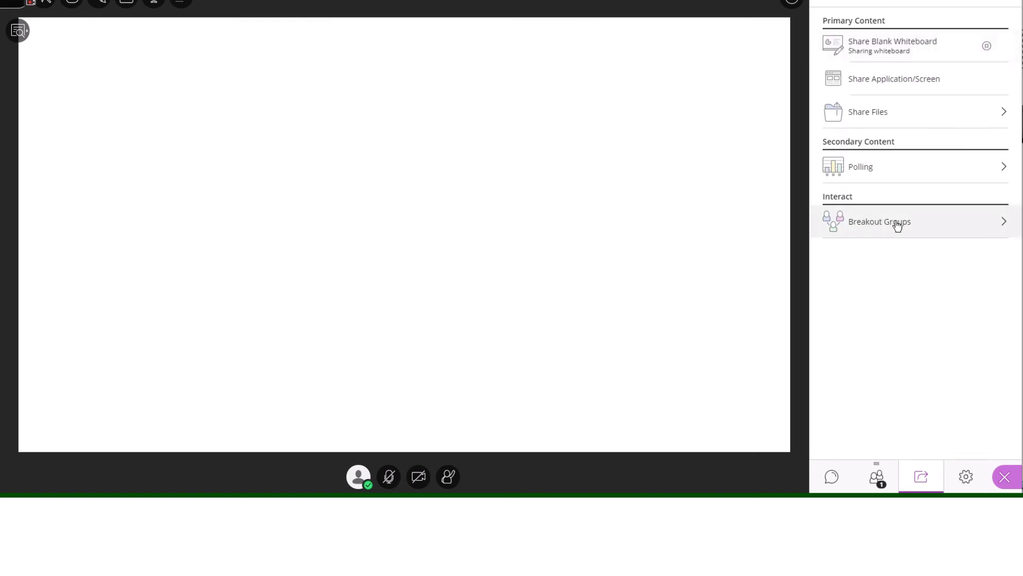
- Add a third and fourth breakout group under custom assignment, and leave the setup without starting the groups
{"action": "left_click", "coordinate": [998, 223]}
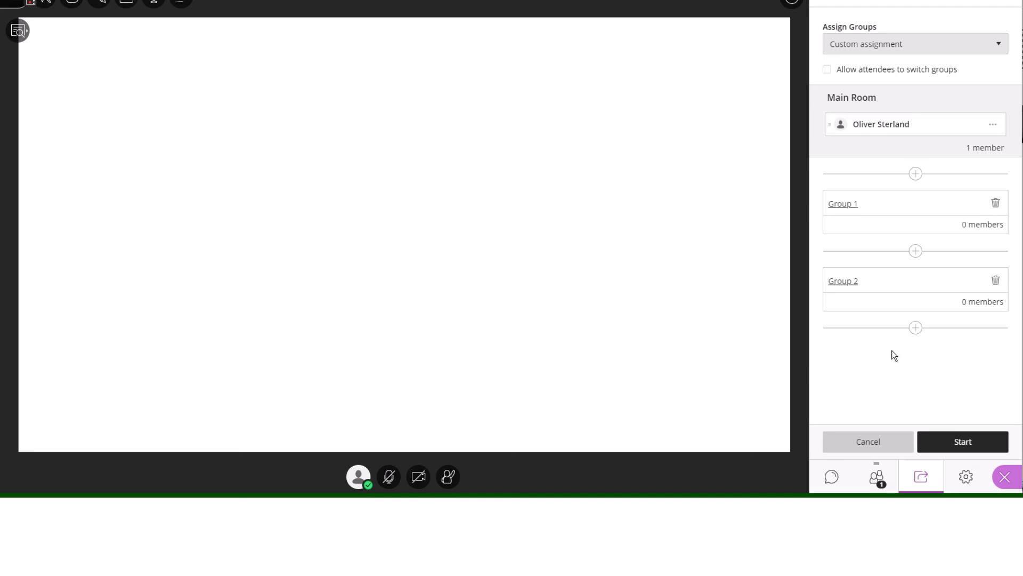
{"action": "left_click", "coordinate": [915, 327]}
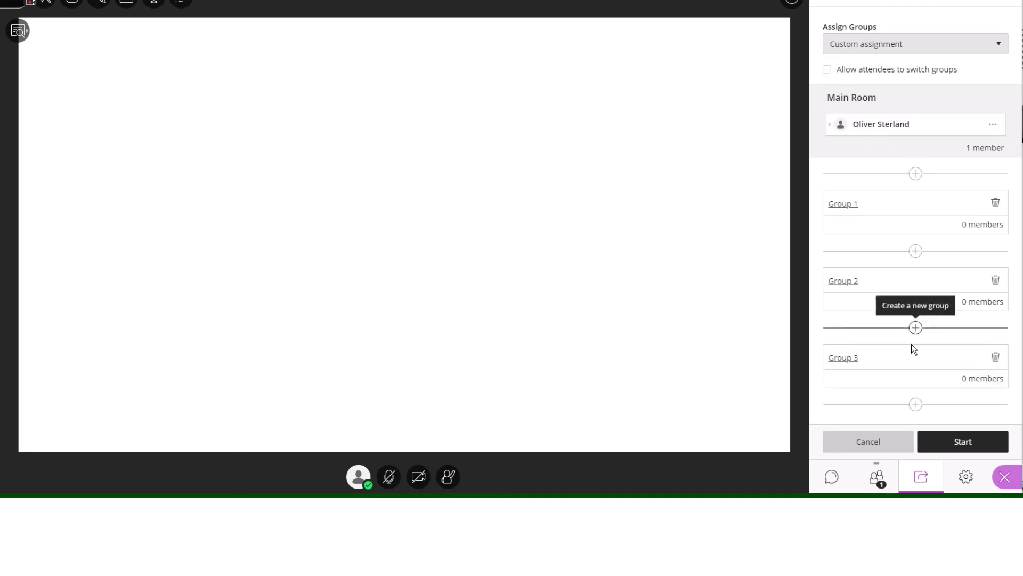
{"action": "left_click", "coordinate": [913, 405]}
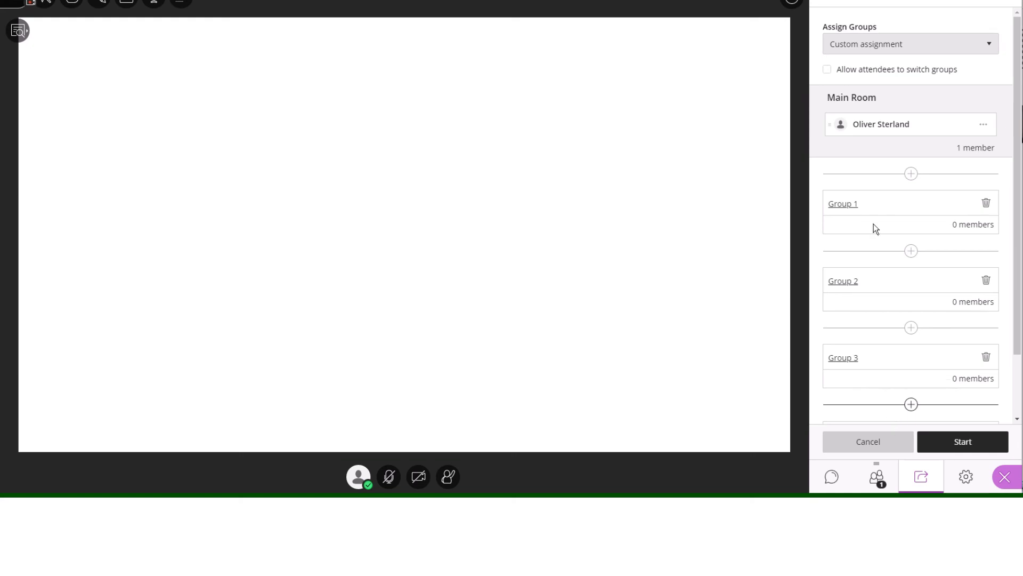
{"action": "left_click", "coordinate": [826, 2]}
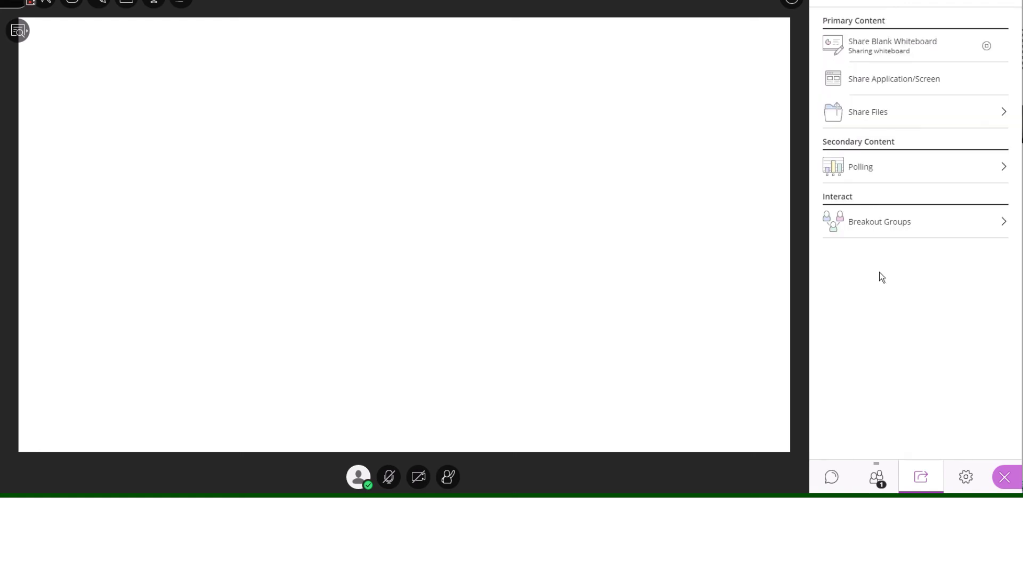
- Allow participants to share audio and share video in the session settings, and collapse that section
{"action": "left_click", "coordinate": [967, 478]}
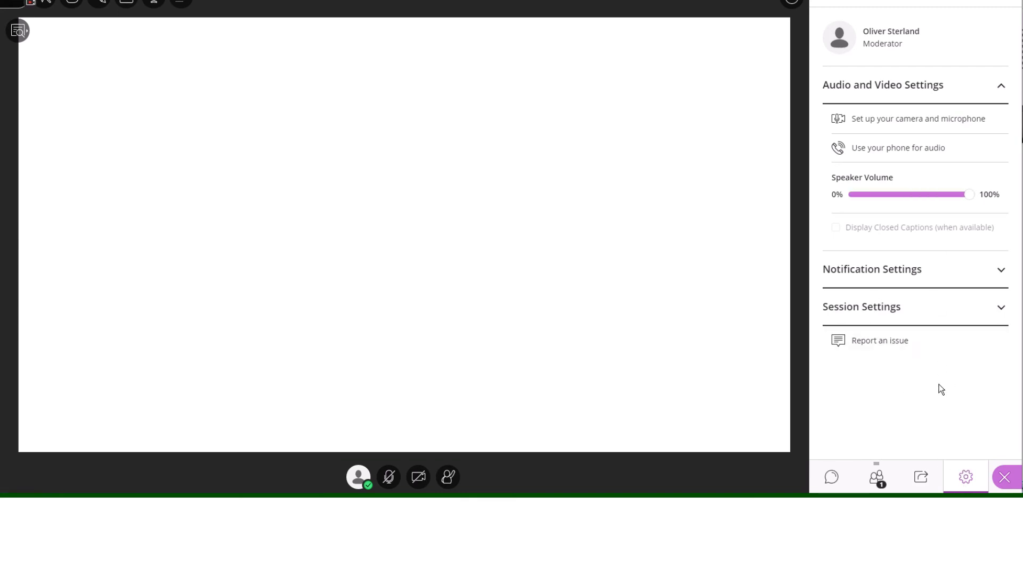
{"action": "left_click", "coordinate": [1002, 310]}
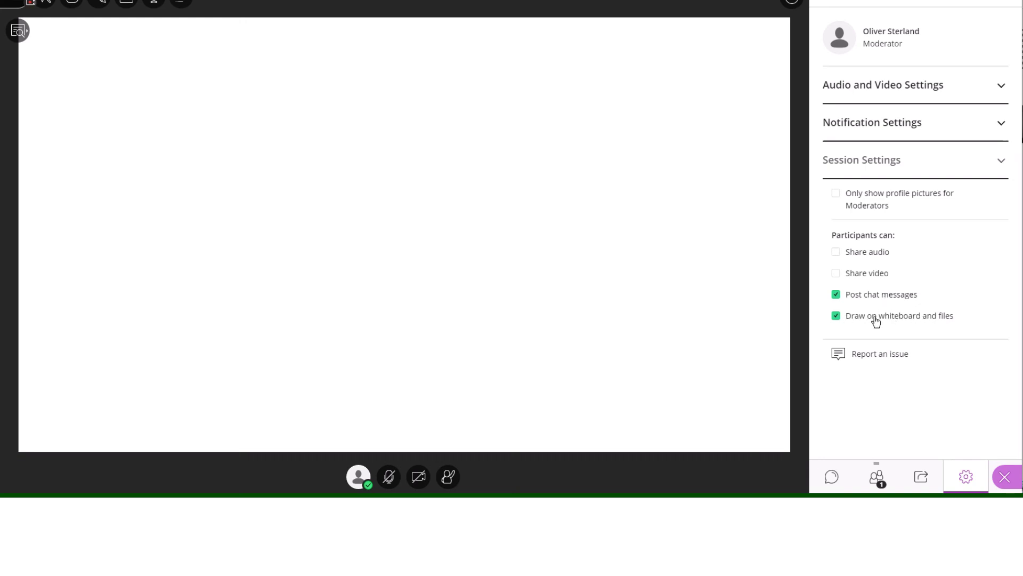
{"action": "left_click", "coordinate": [837, 254]}
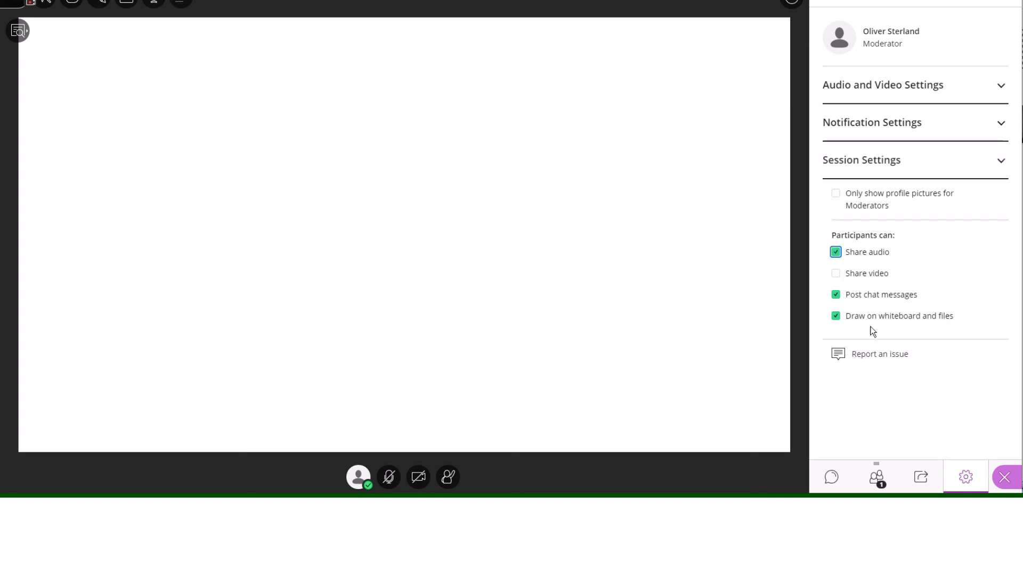
{"action": "left_click", "coordinate": [837, 274]}
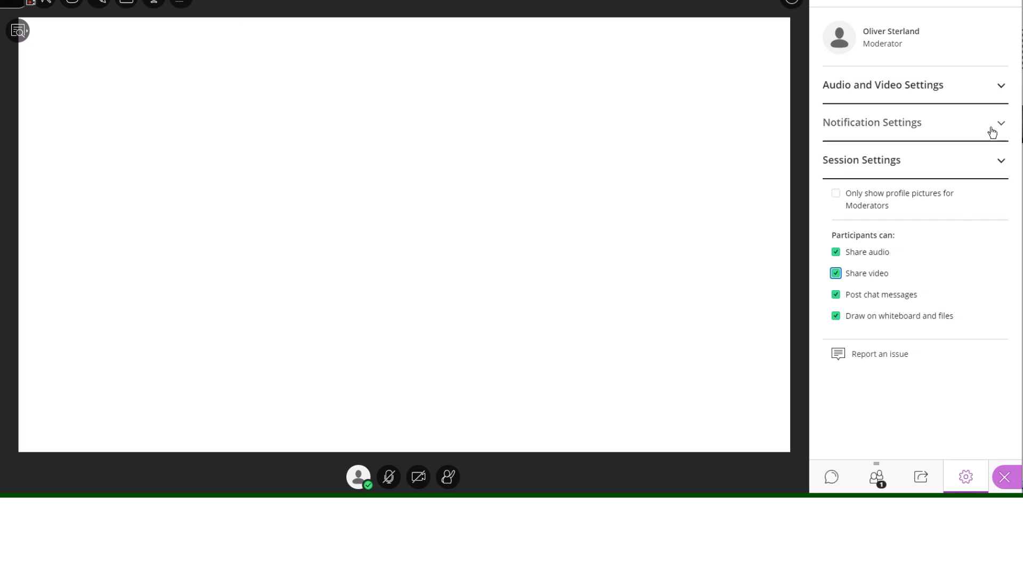
{"action": "left_click", "coordinate": [997, 163]}
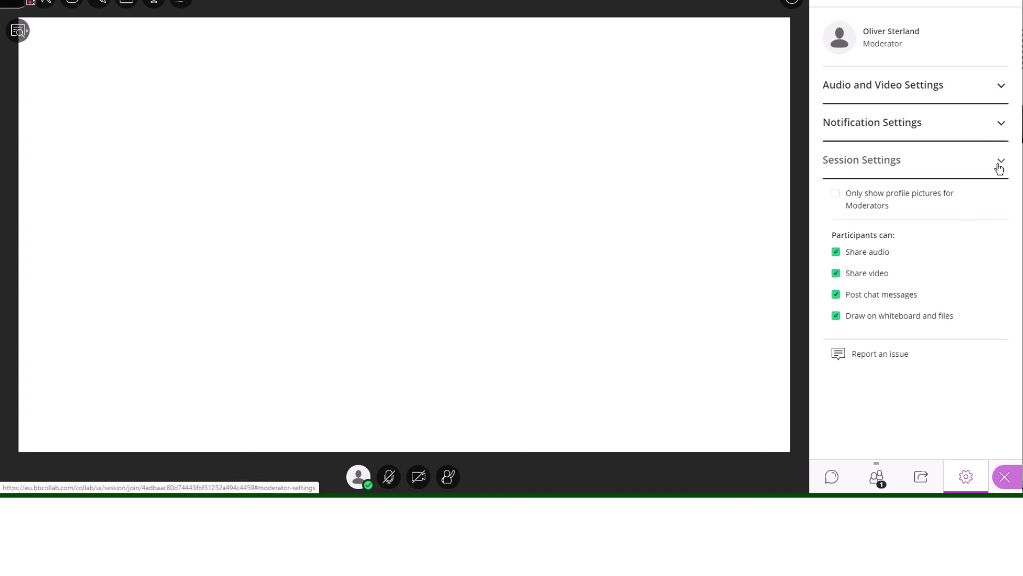
- Enable the audio notification for when someone posts a chat message, and collapse the notification settings
{"action": "left_click", "coordinate": [997, 126]}
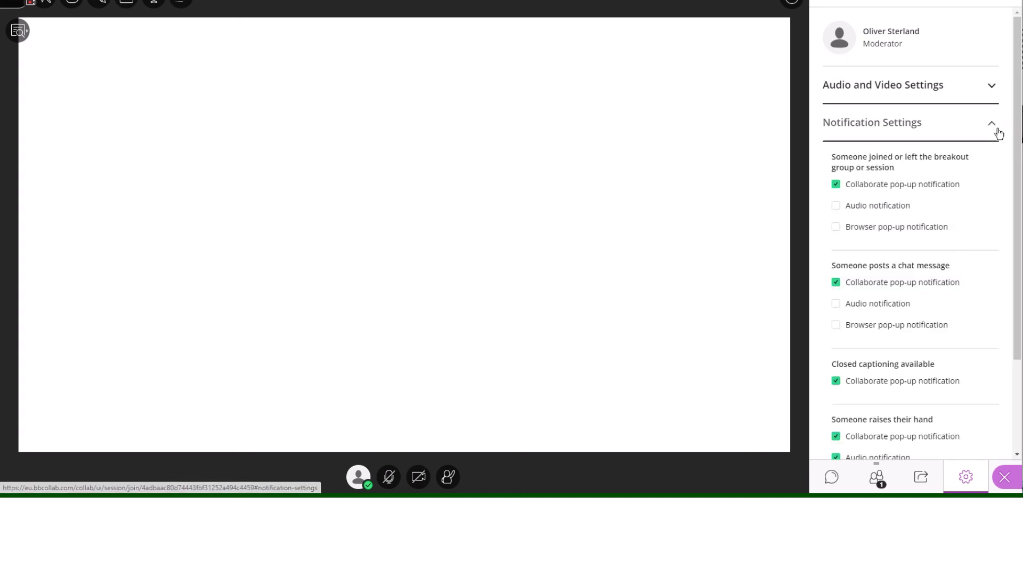
{"action": "left_click_drag", "start_coordinate": [1014, 226], "coordinate": [1012, 302]}
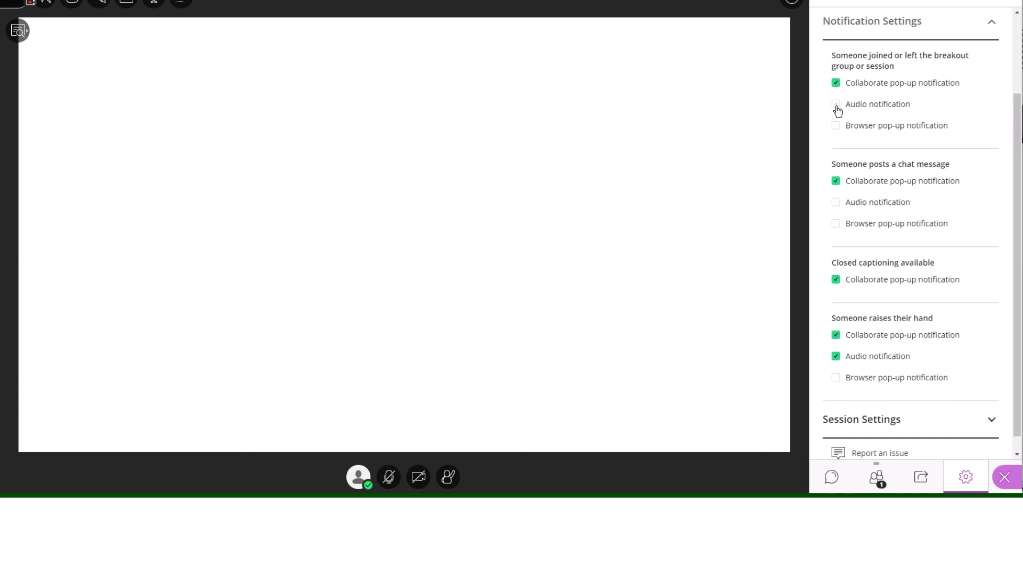
{"action": "left_click", "coordinate": [836, 203]}
{"action": "left_click", "coordinate": [991, 22]}
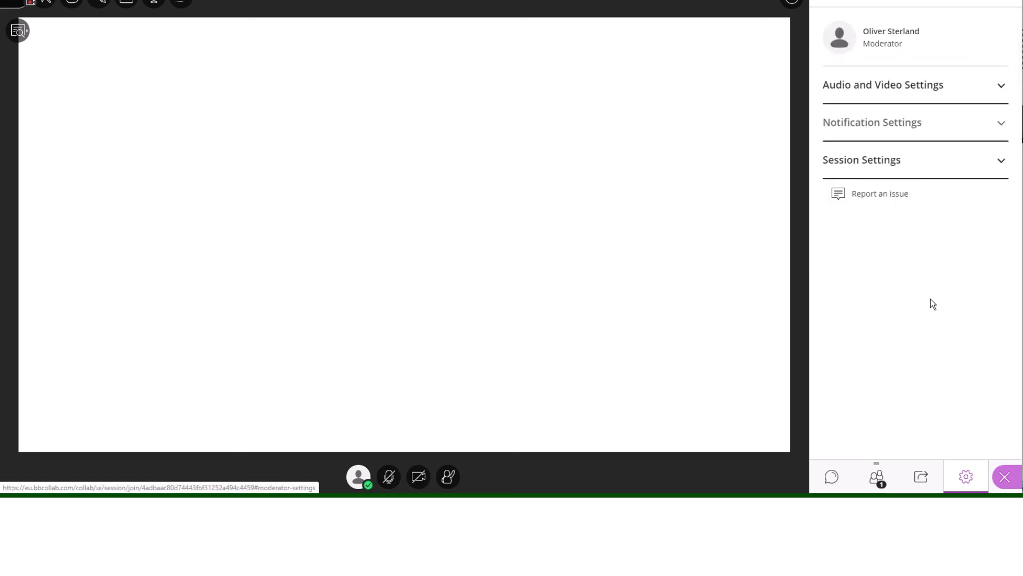